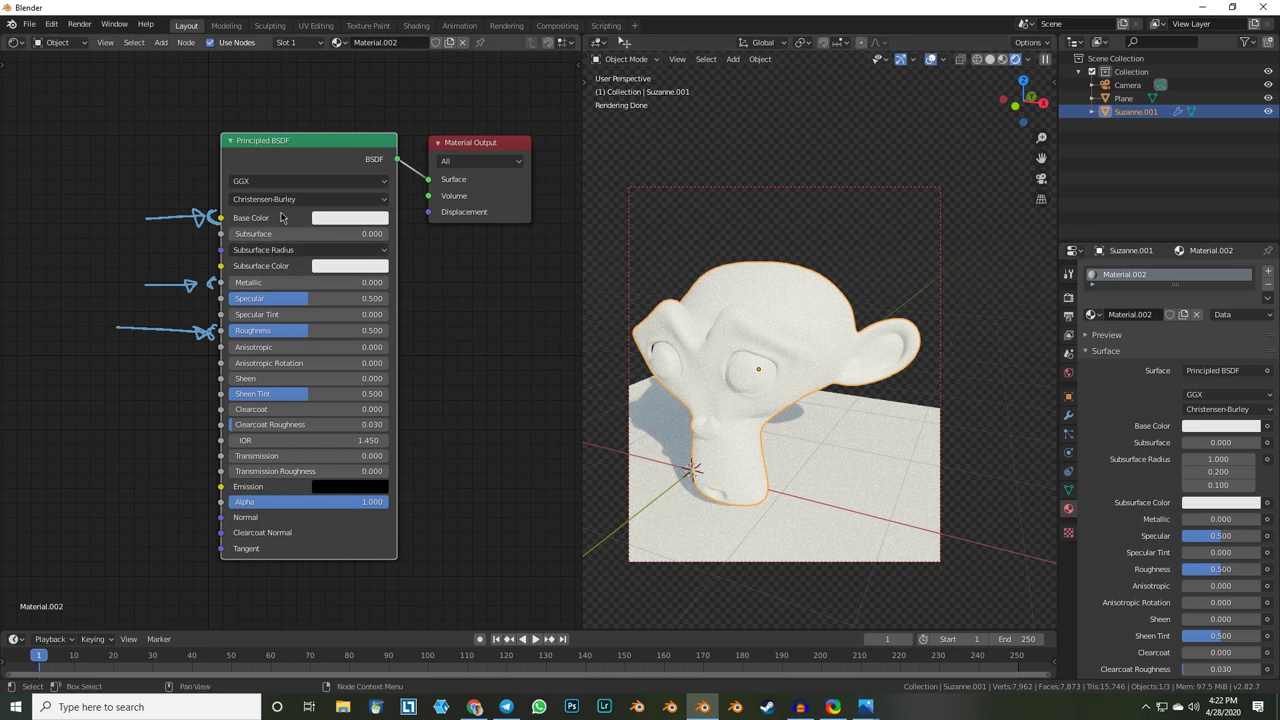
click(330, 220)
drag(366, 274, 380, 232)
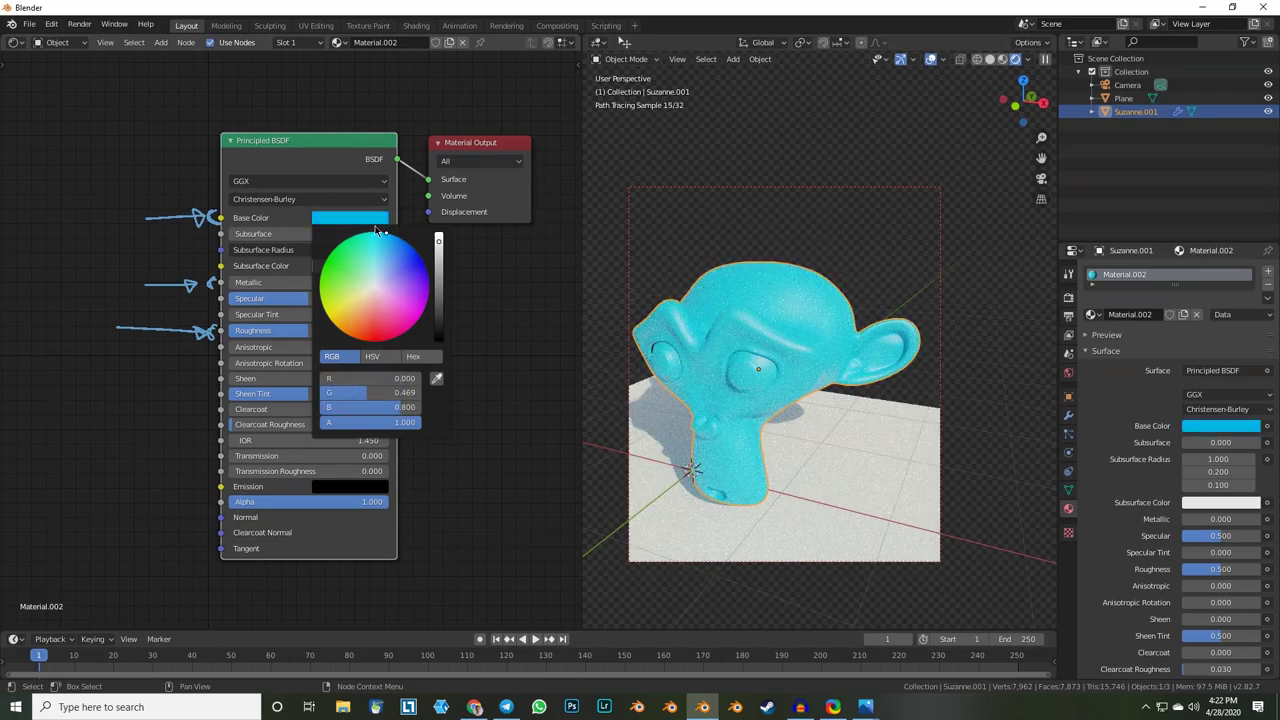
drag(371, 283, 369, 345)
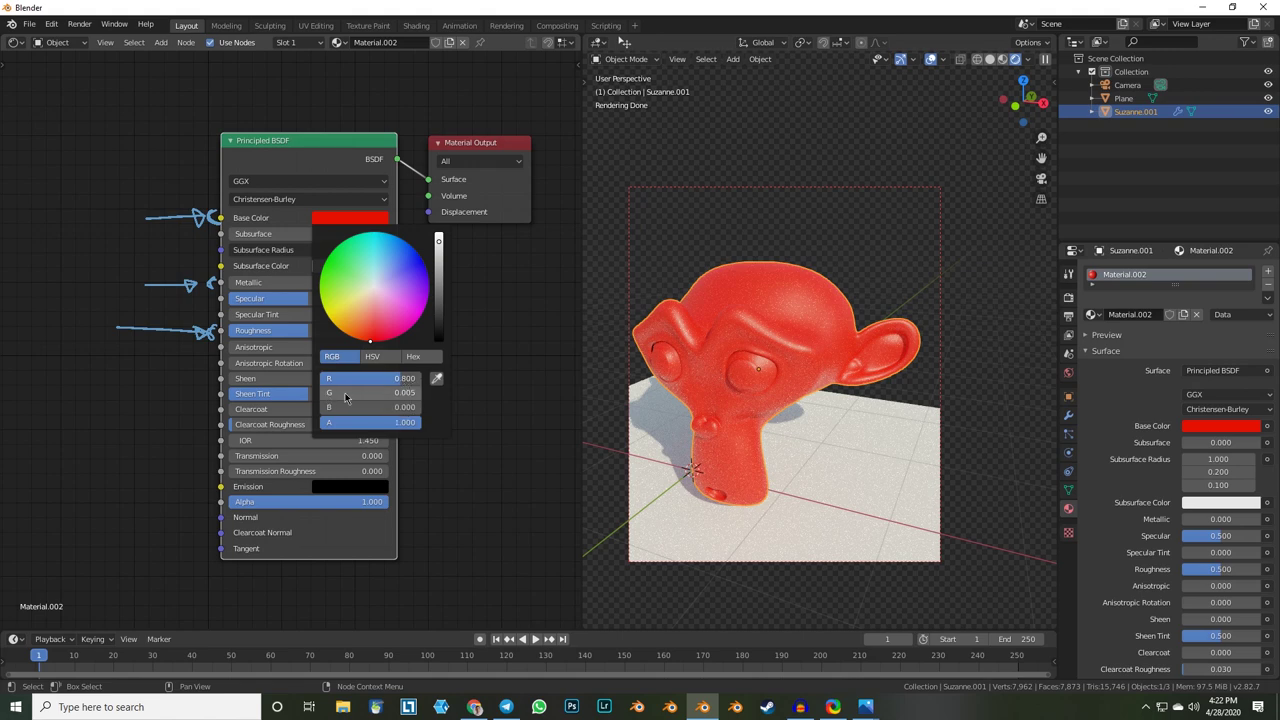
drag(345, 393, 336, 397)
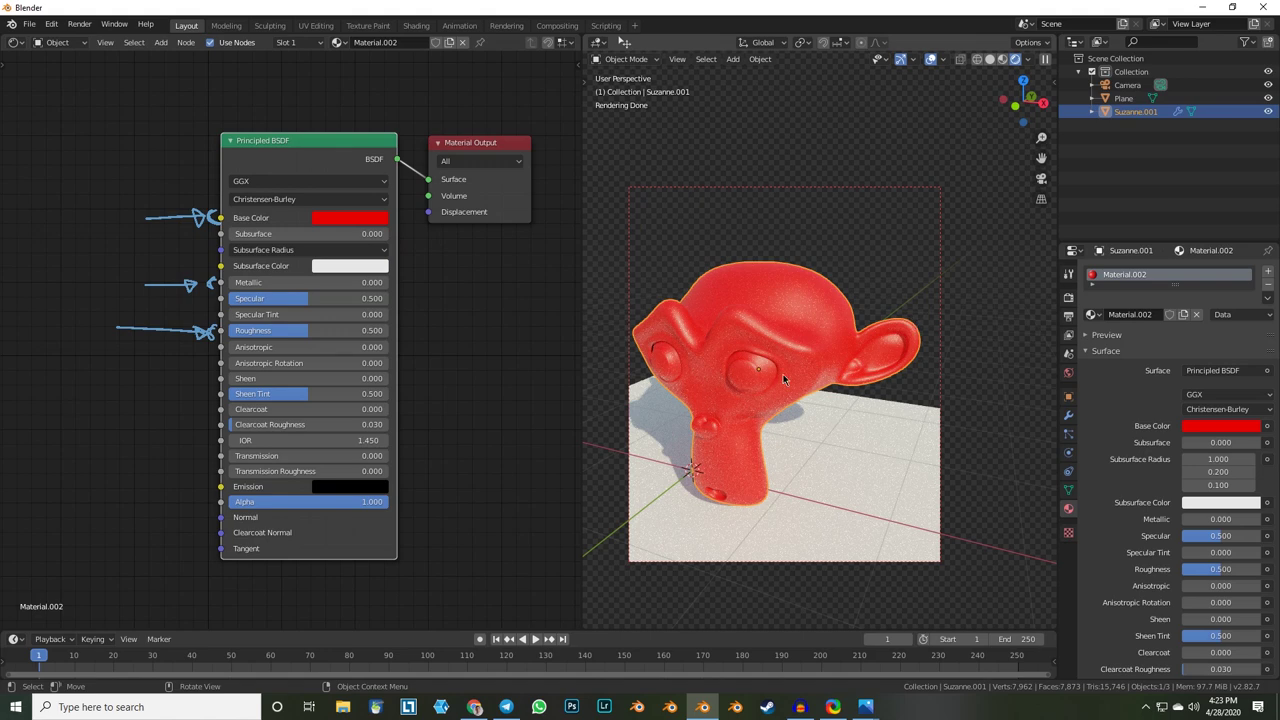
click(350, 217)
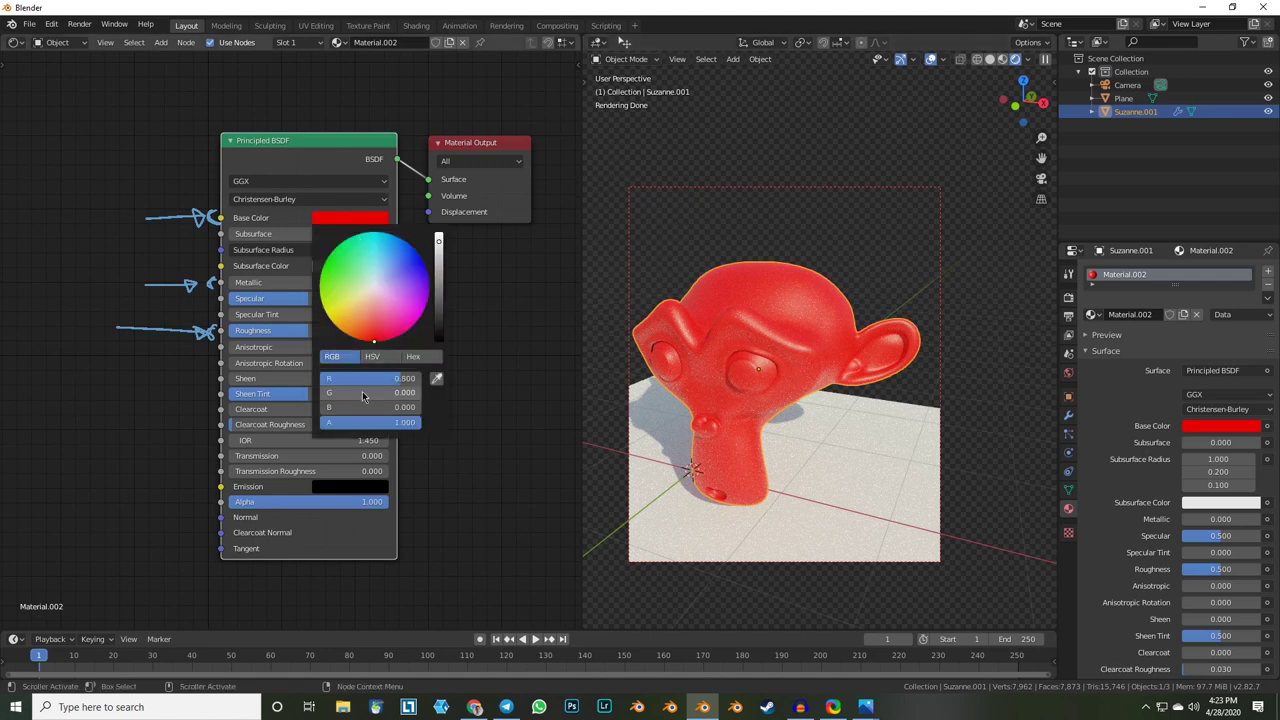
drag(330, 392, 420, 392)
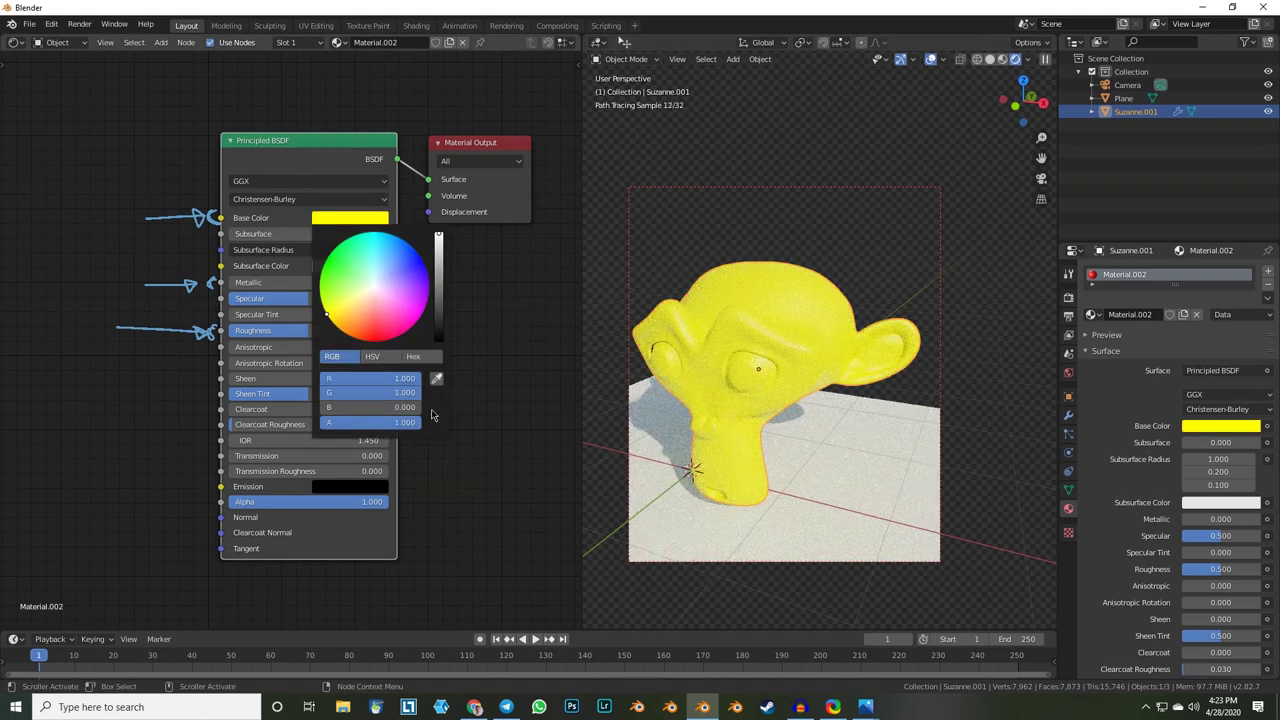
drag(330, 407, 438, 416)
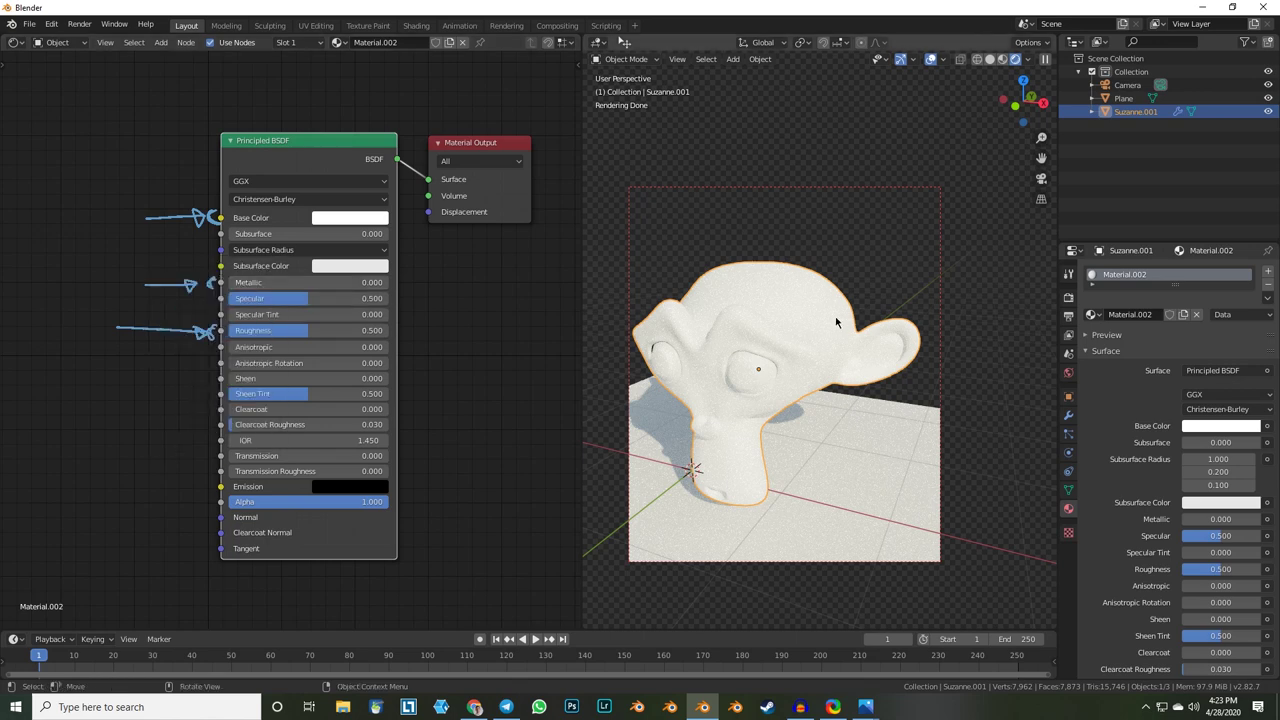
- Turn Suzanne into mirror chrome with Metallic 1.000 and Roughness 0.000
drag(250, 283, 385, 283)
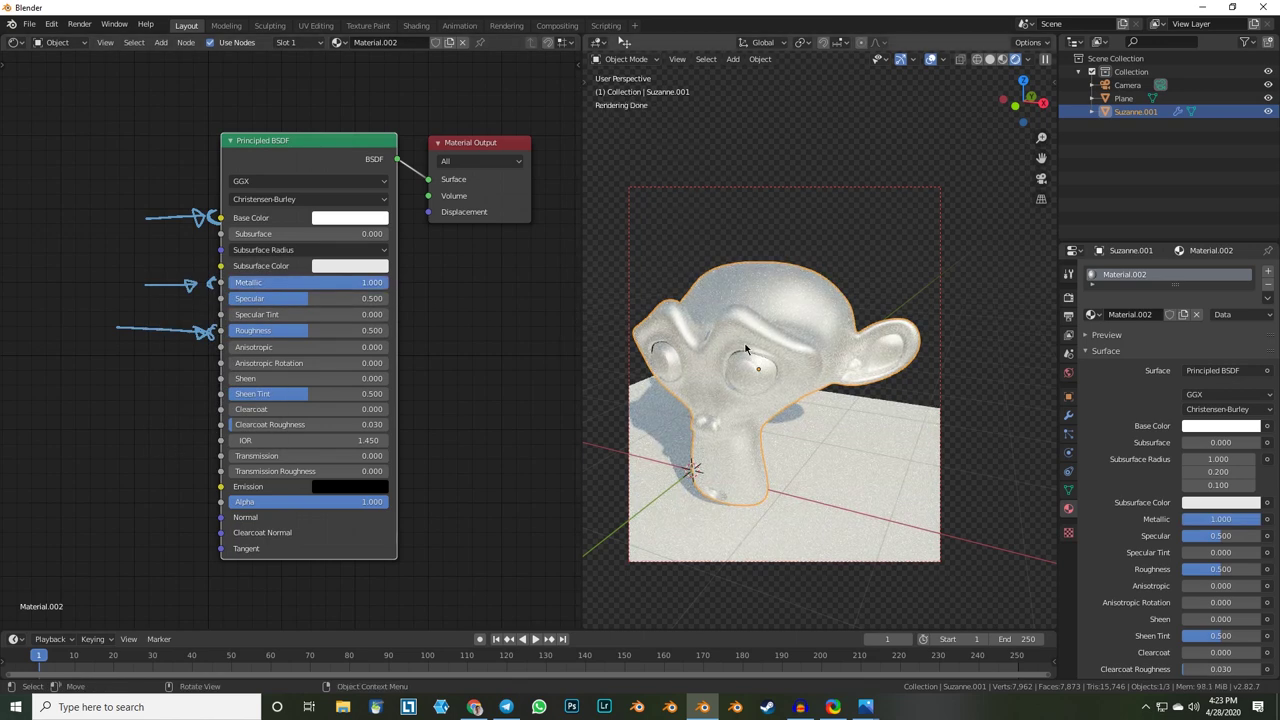
middle_drag(745, 349, 755, 346)
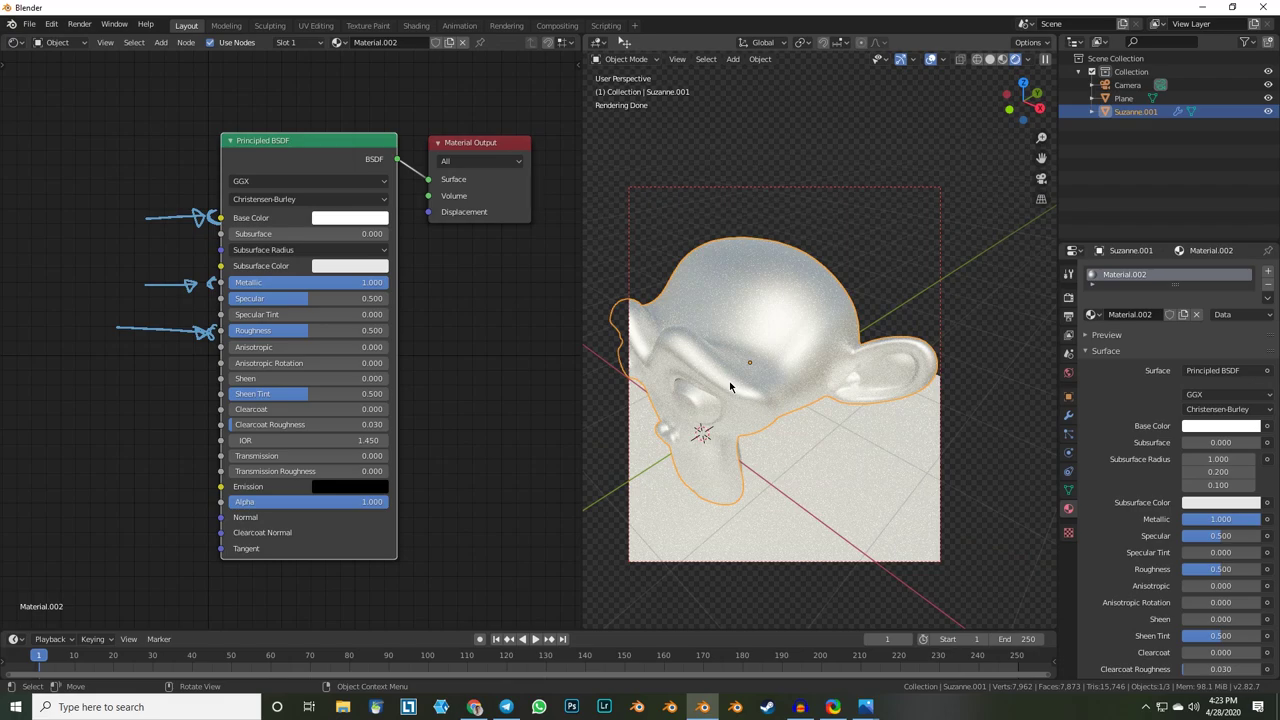
drag(330, 330, 230, 330)
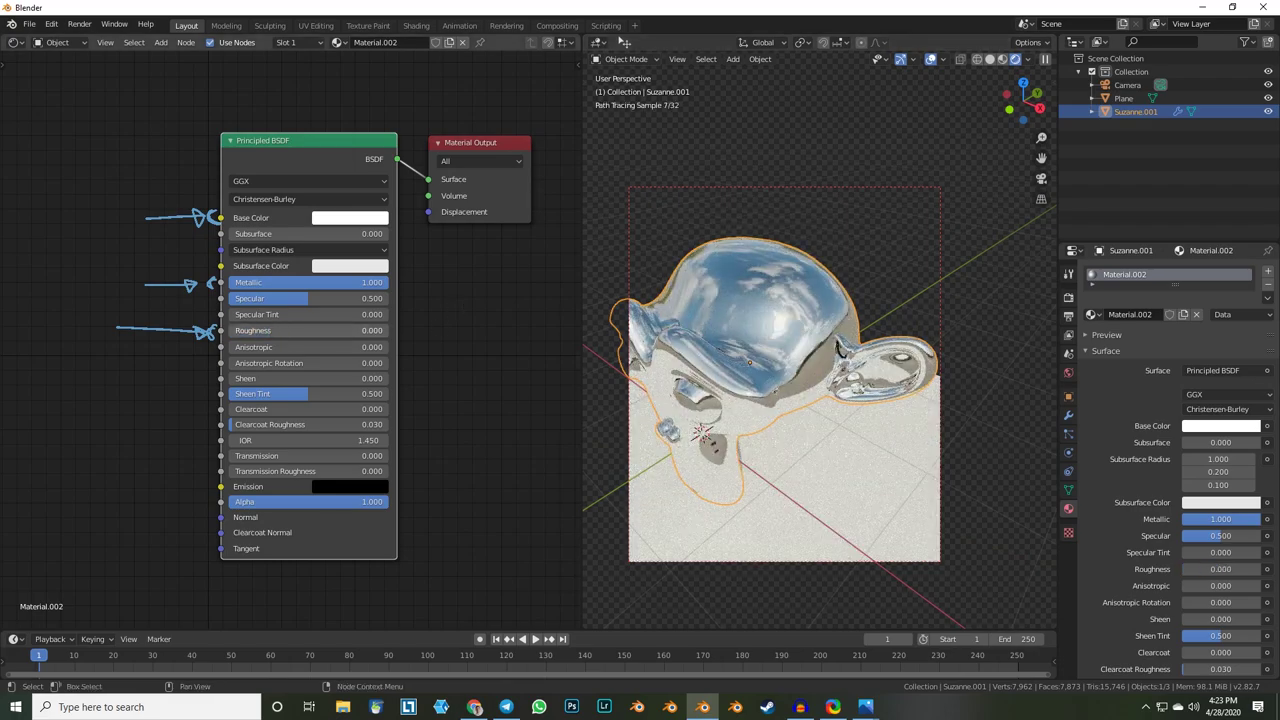
middle_drag(858, 342, 848, 370)
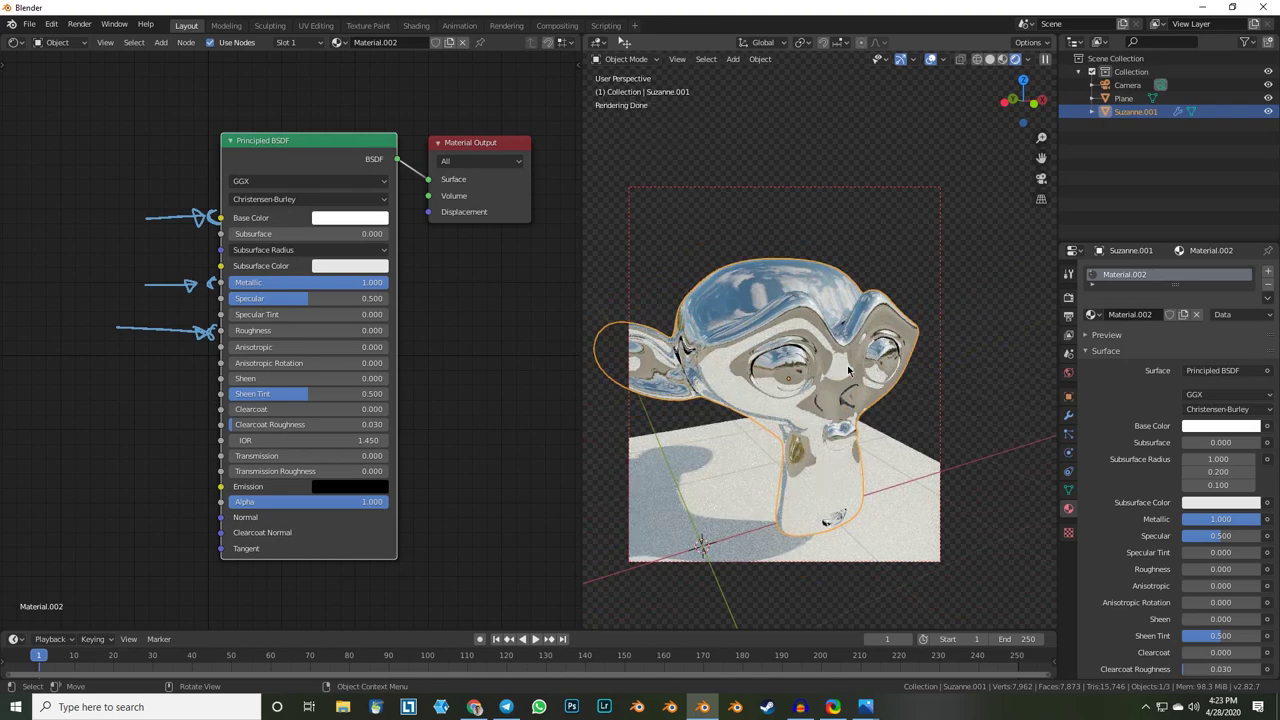
- Return Suzanne's Metallic to 0.000 for a glossy white, non-metallic surface
drag(373, 285, 240, 287)
middle_drag(820, 400, 797, 383)
scroll(850, 380, up, 5)
- Add a UV sphere to the scene and scale it down
key(shift+a)
mouse_move(790, 381)
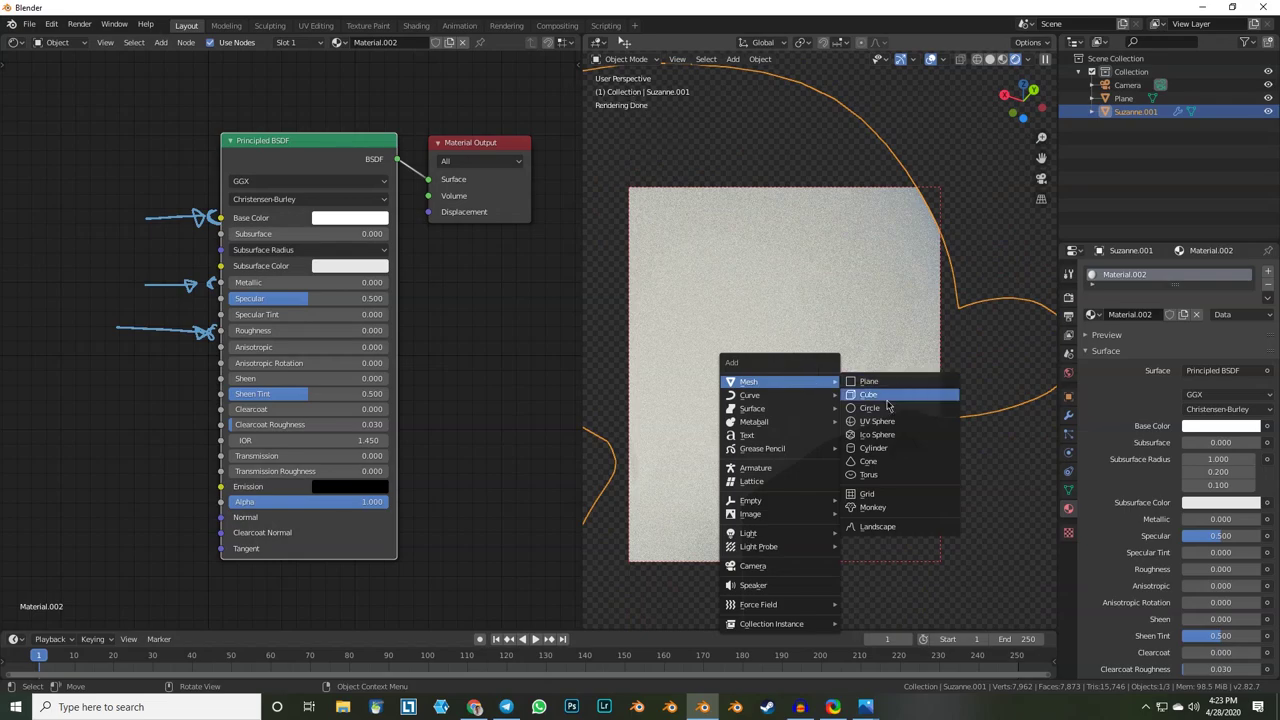
click(880, 421)
key(s)
key(Return)
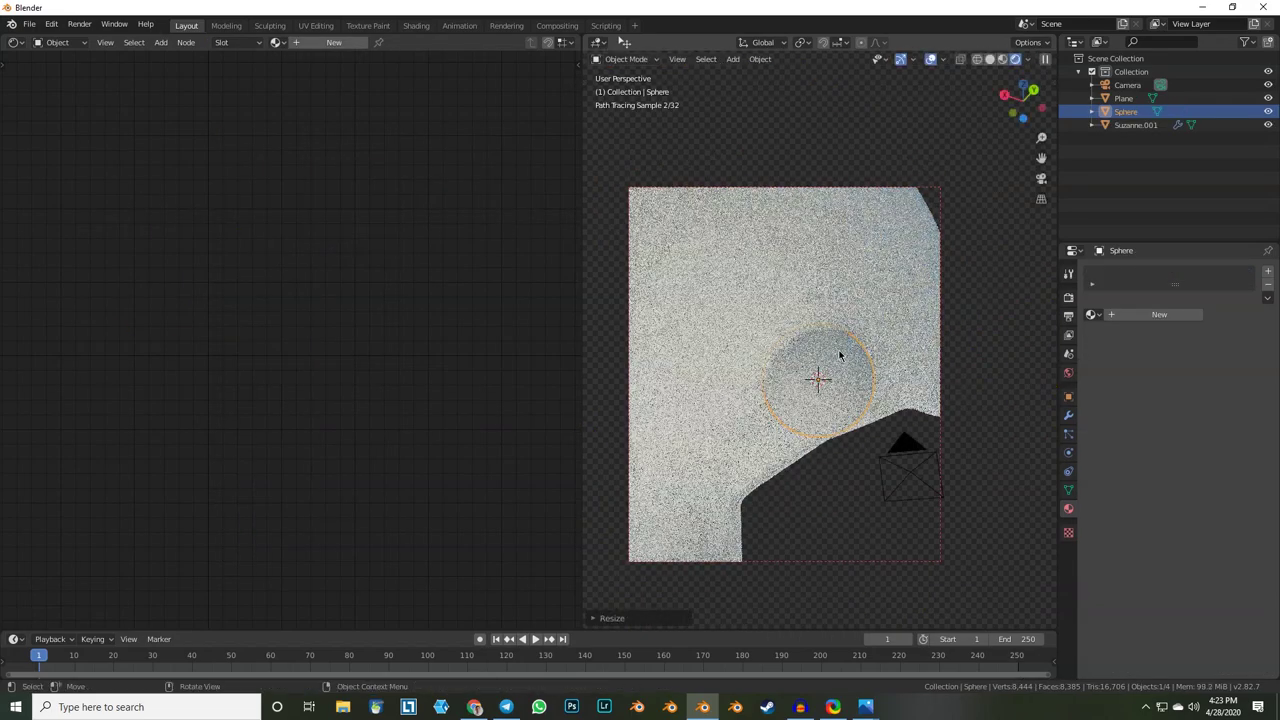
- Give the sphere a new red material, Material.003, and move it beside Suzanne
click(1131, 317)
click(1197, 428)
click(1232, 277)
drag(818, 357, 862, 480)
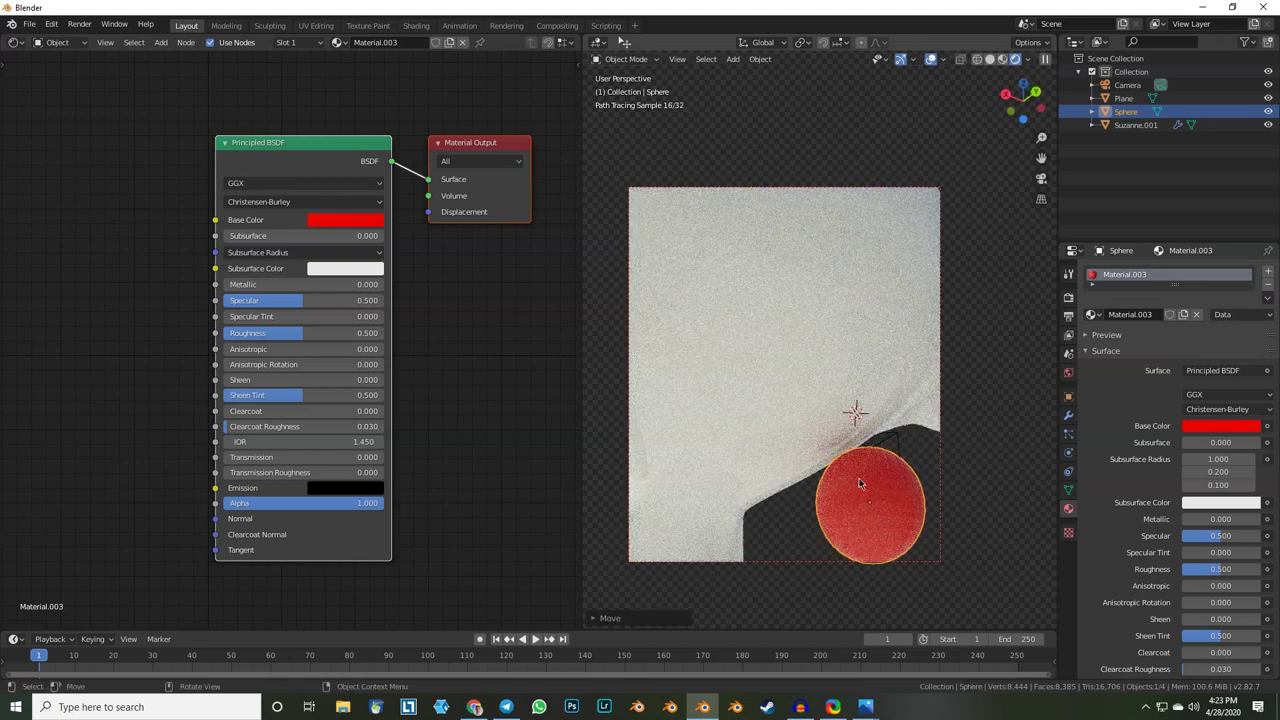
click(858, 424)
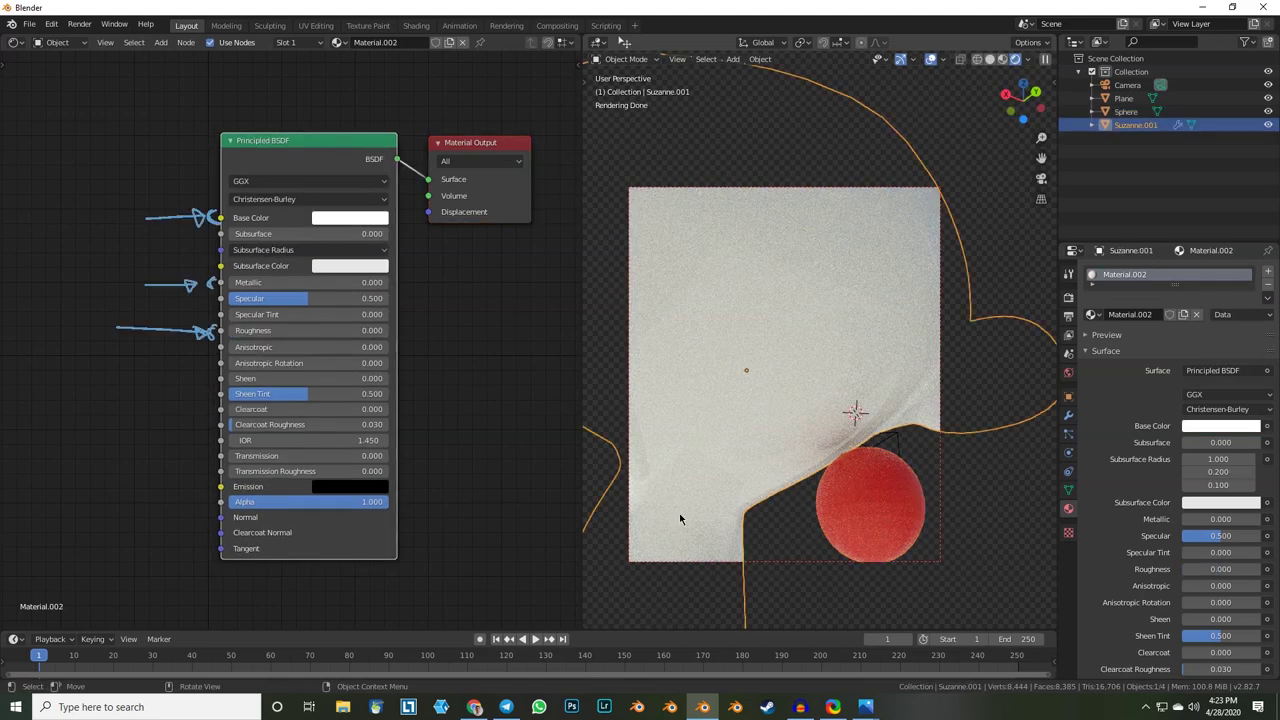
- Test Suzanne's base colour as black, then set it back to white
click(350, 218)
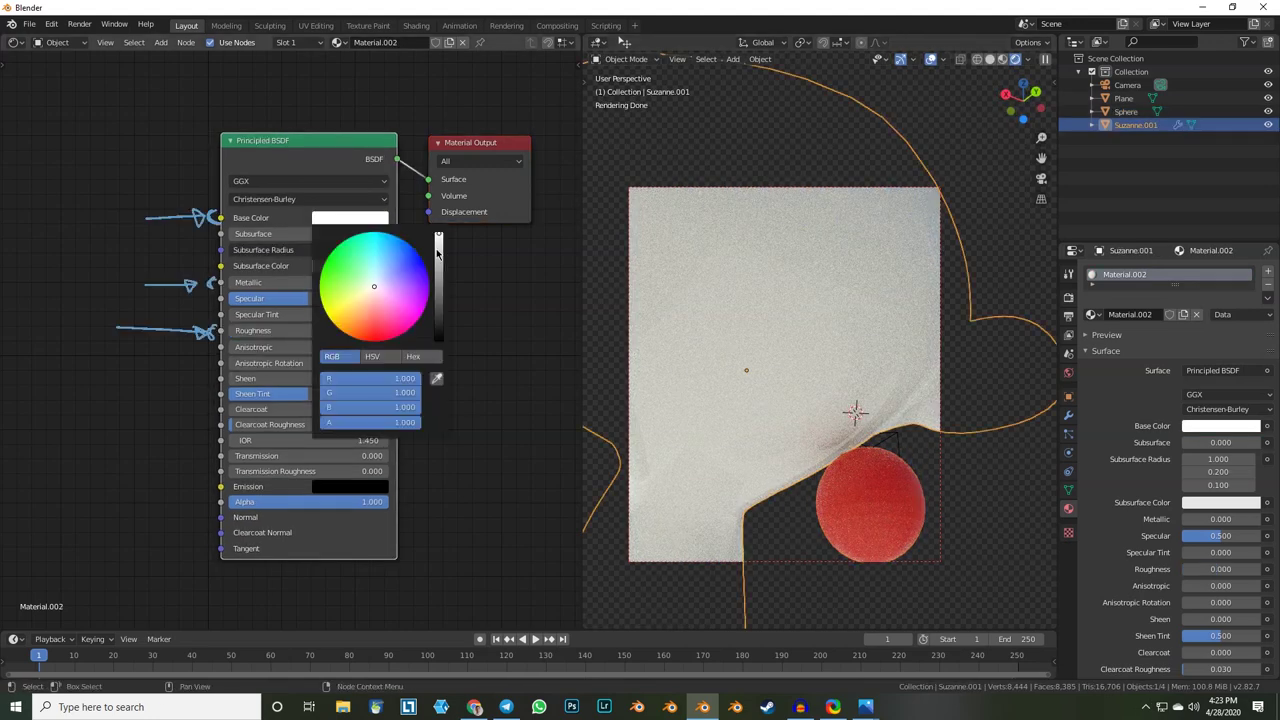
click(437, 340)
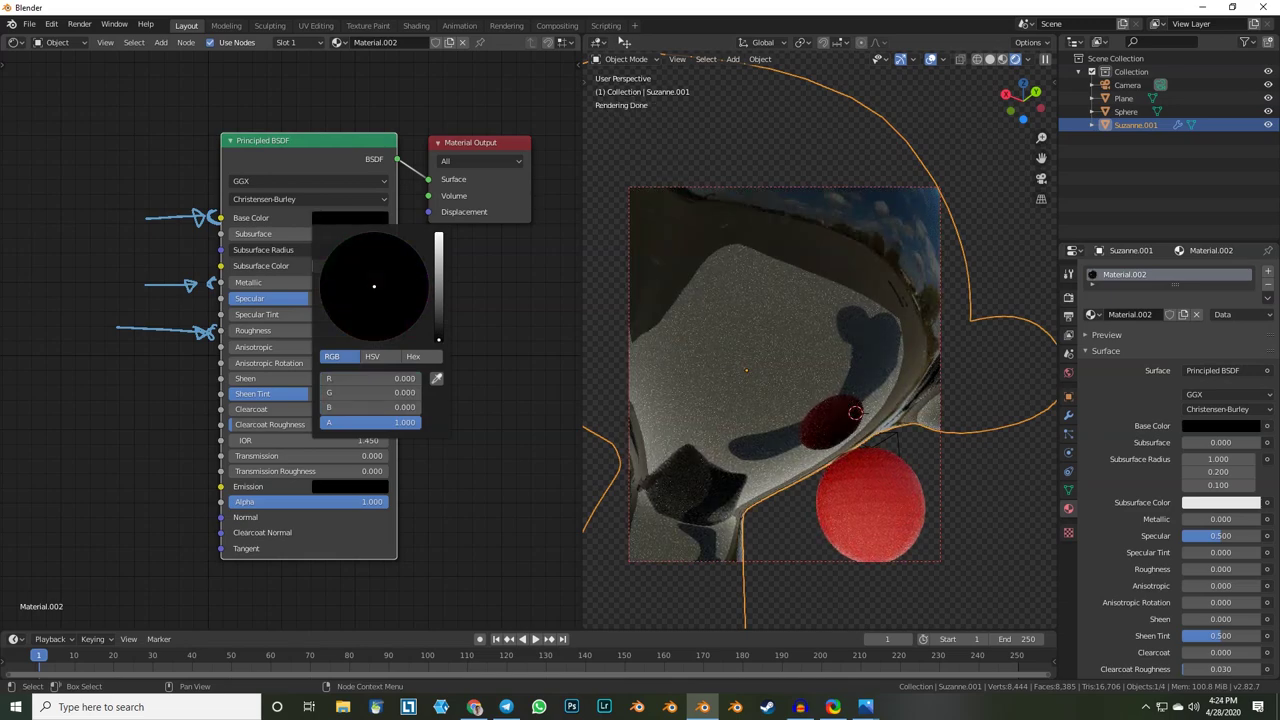
click(438, 237)
middle_drag(851, 414, 628, 352)
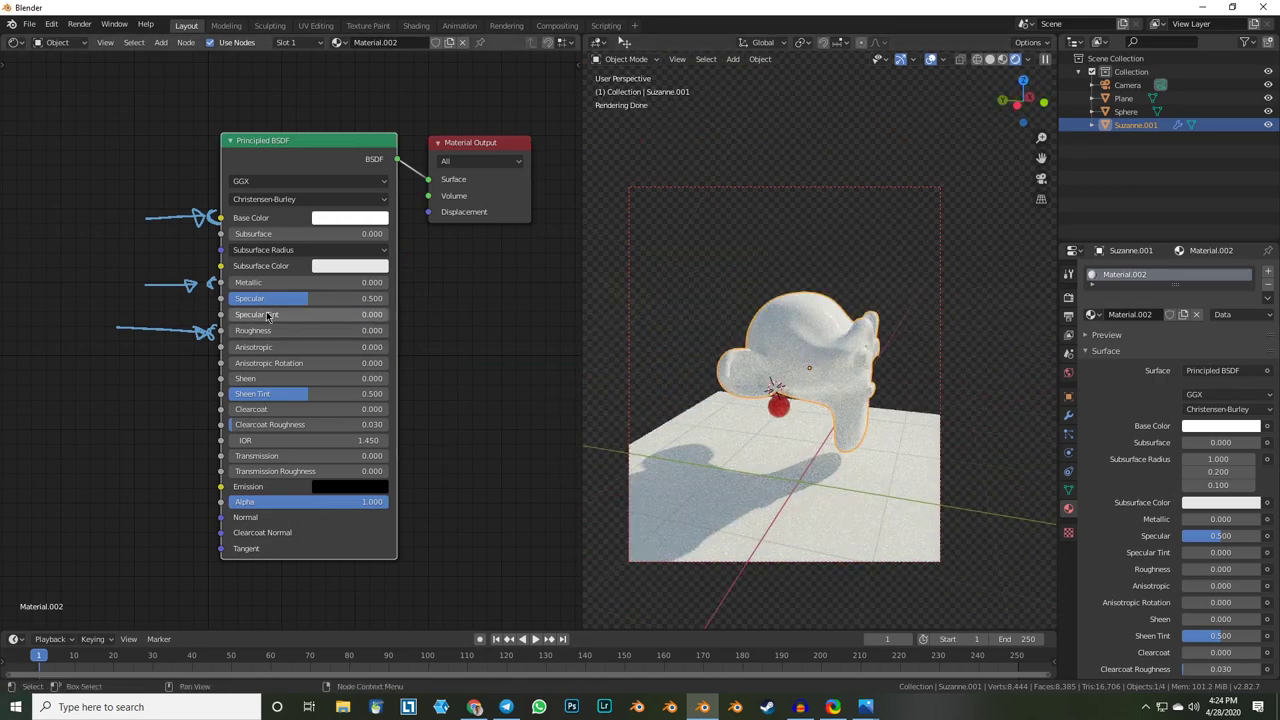
- Set Suzanne's Metallic to 1.000 and Roughness to 1.000 for a rough satin metal
drag(262, 330, 230, 330)
drag(235, 282, 388, 282)
drag(243, 330, 388, 330)
middle_drag(780, 420, 797, 370)
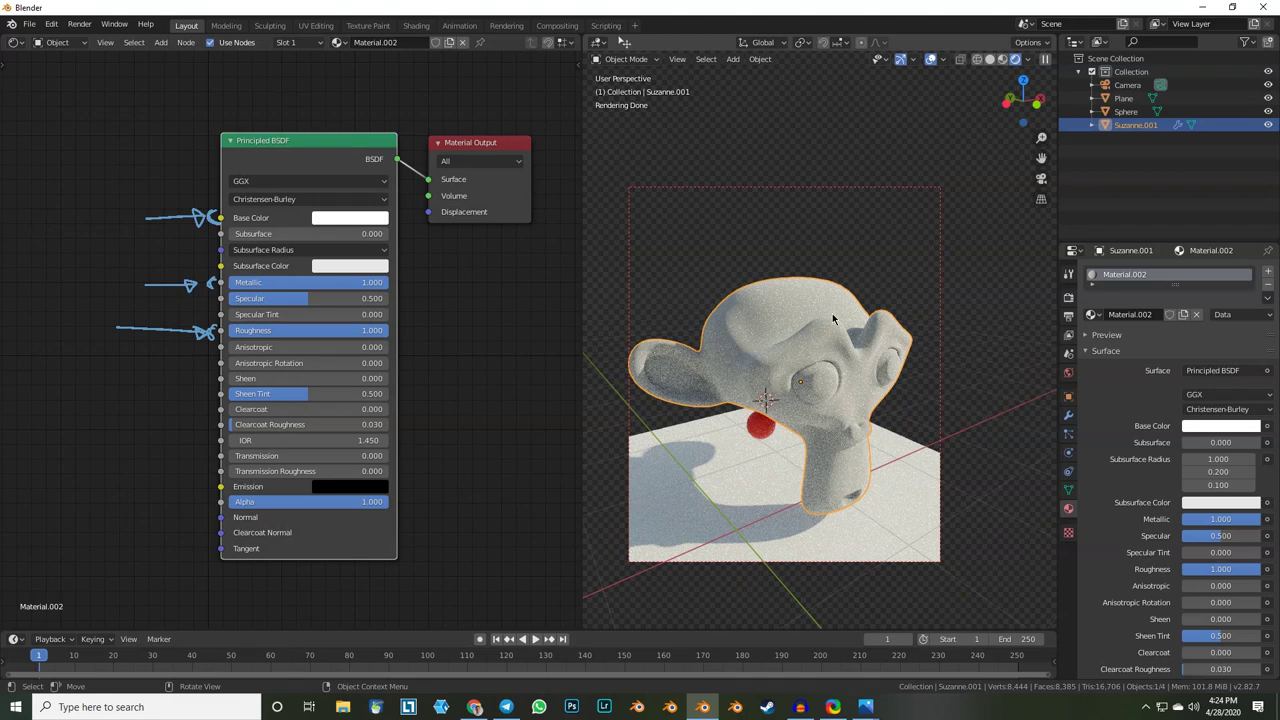